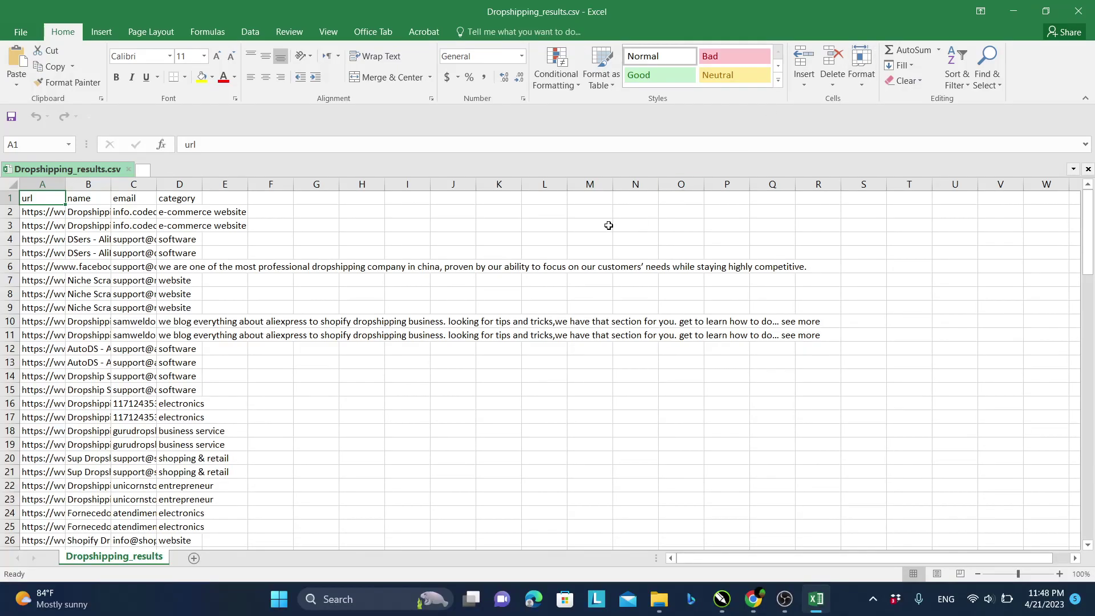
Step: AutoFit columns A, B and D and widen column C so URLs, names, emails and categories show
double_click(65, 184)
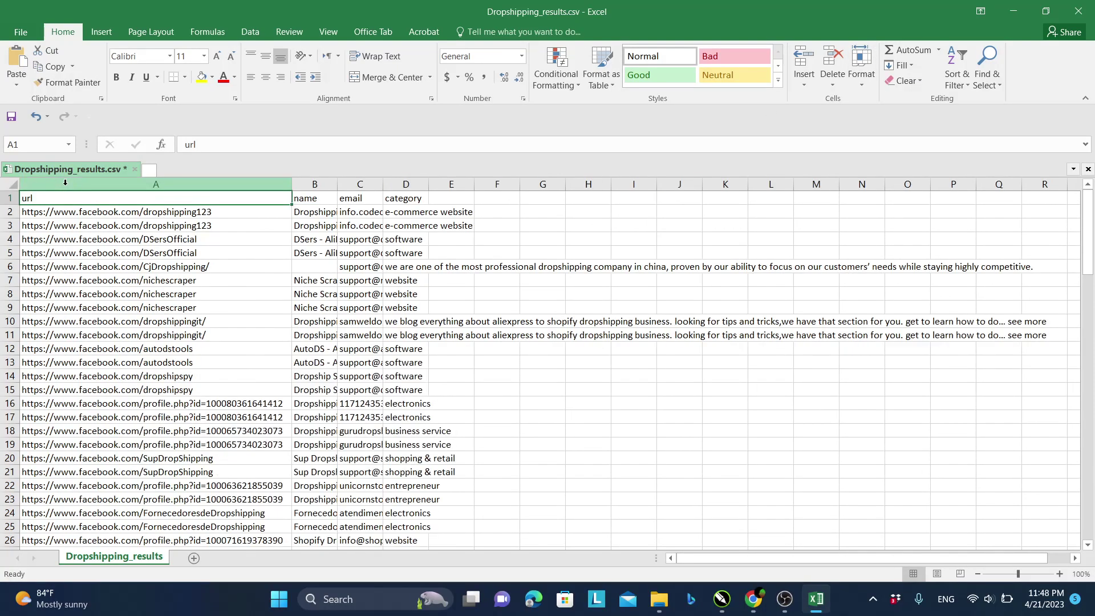
double_click(336, 181)
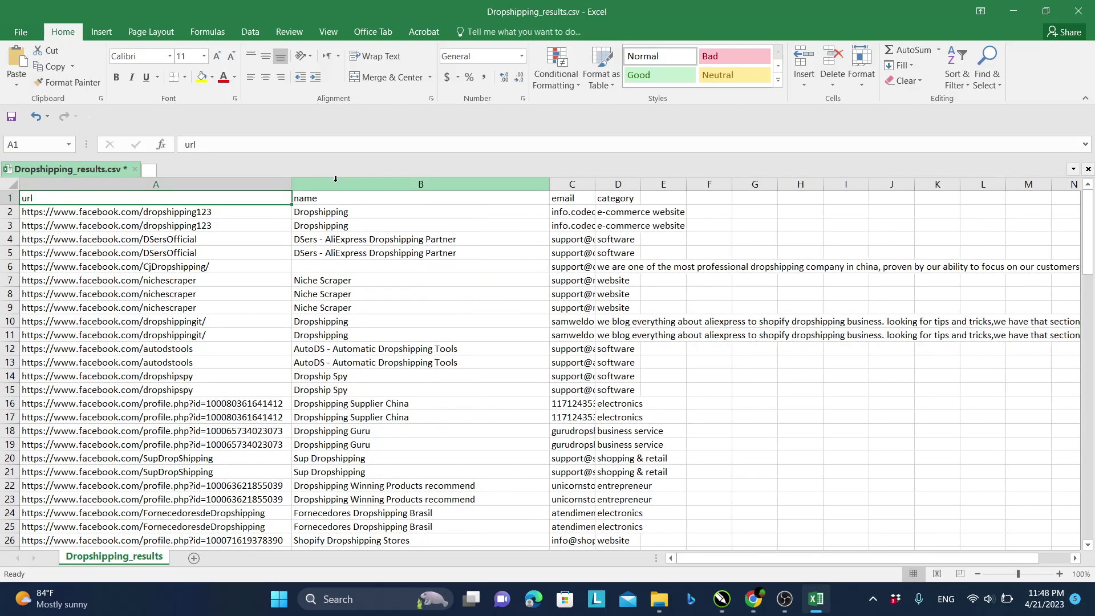
click(642, 184)
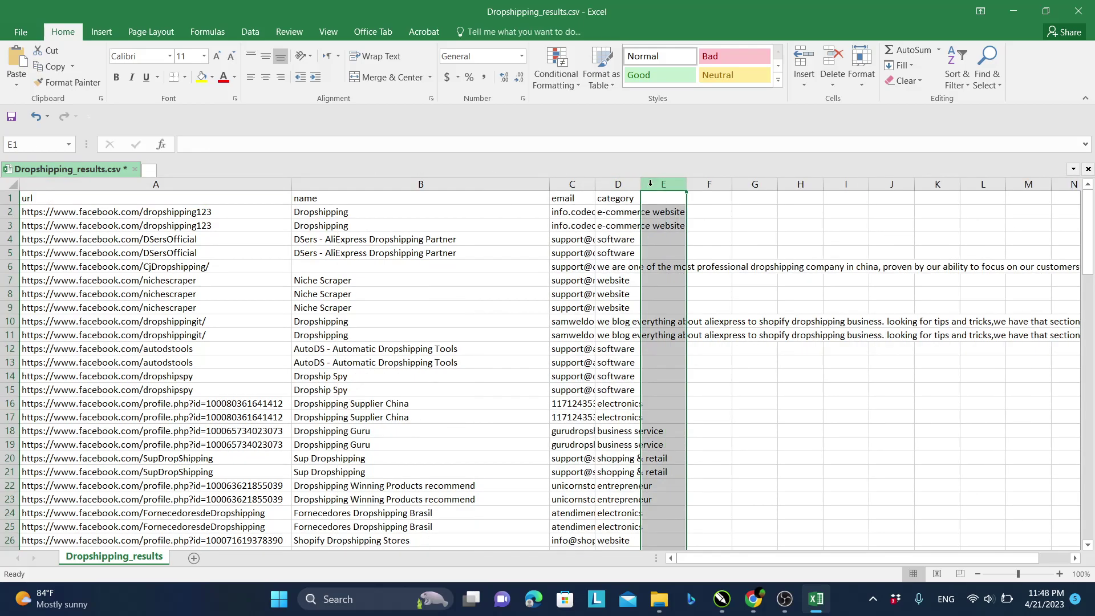
double_click(640, 184)
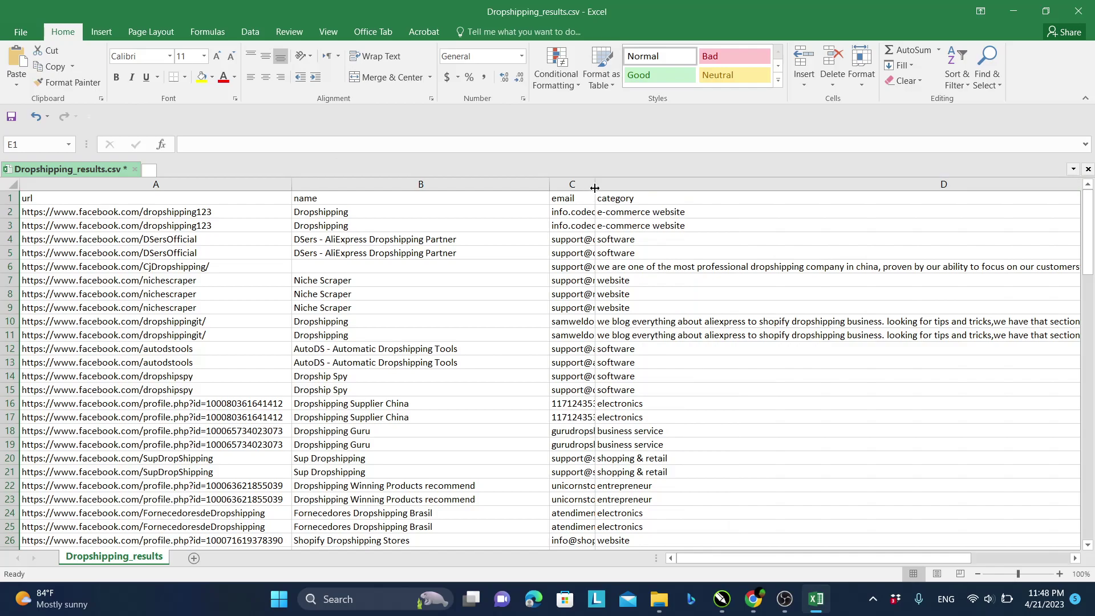
mouse_move(595, 188)
mouse_down()
mouse_move(610, 188)
mouse_move(599, 192)
mouse_up()
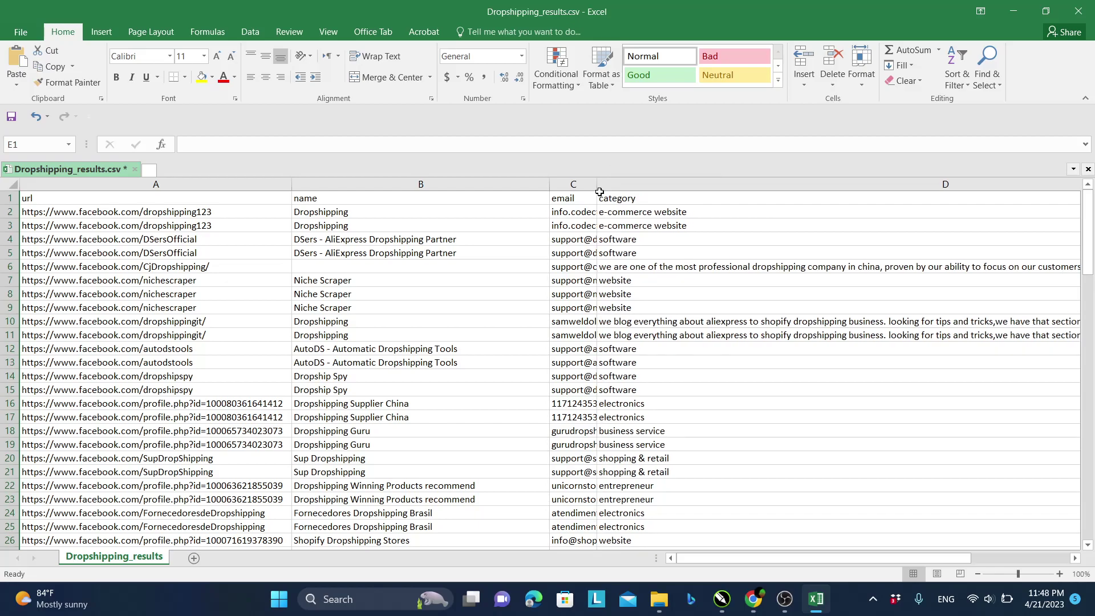
Step: Scroll through the 106 rows of Dropshipping_results.csv, then close the workbook
scroll(438, 304, down, 12)
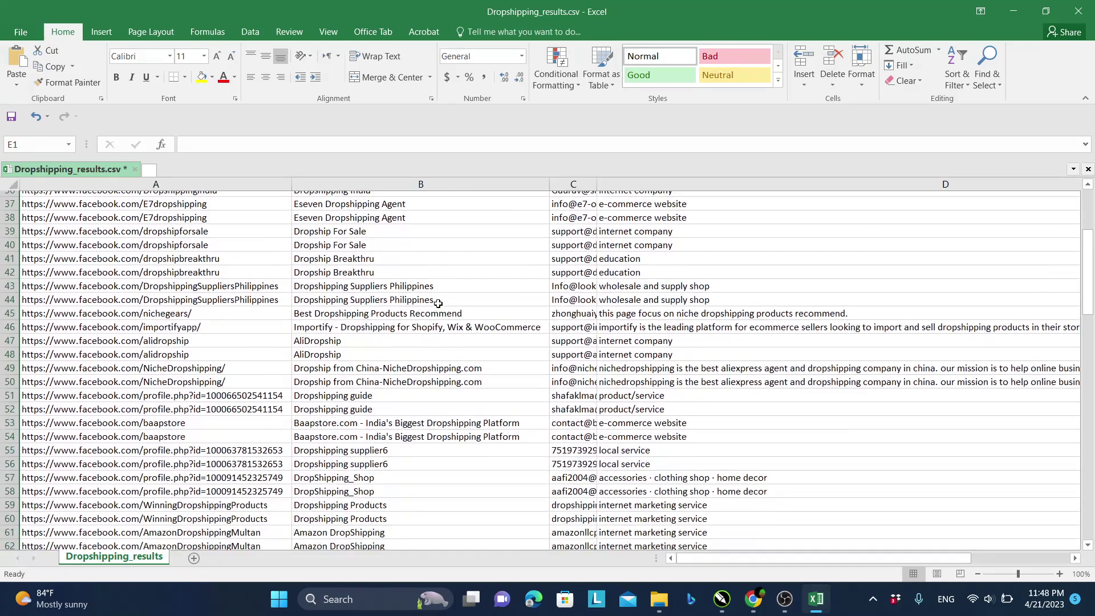
scroll(438, 303, down, 20)
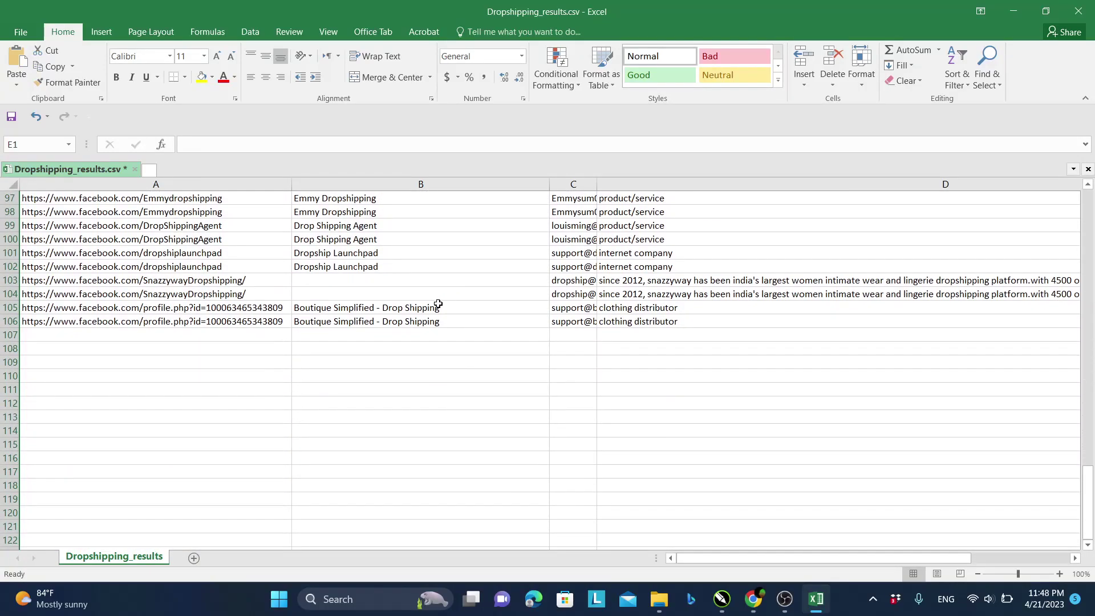
scroll(438, 304, up, 20)
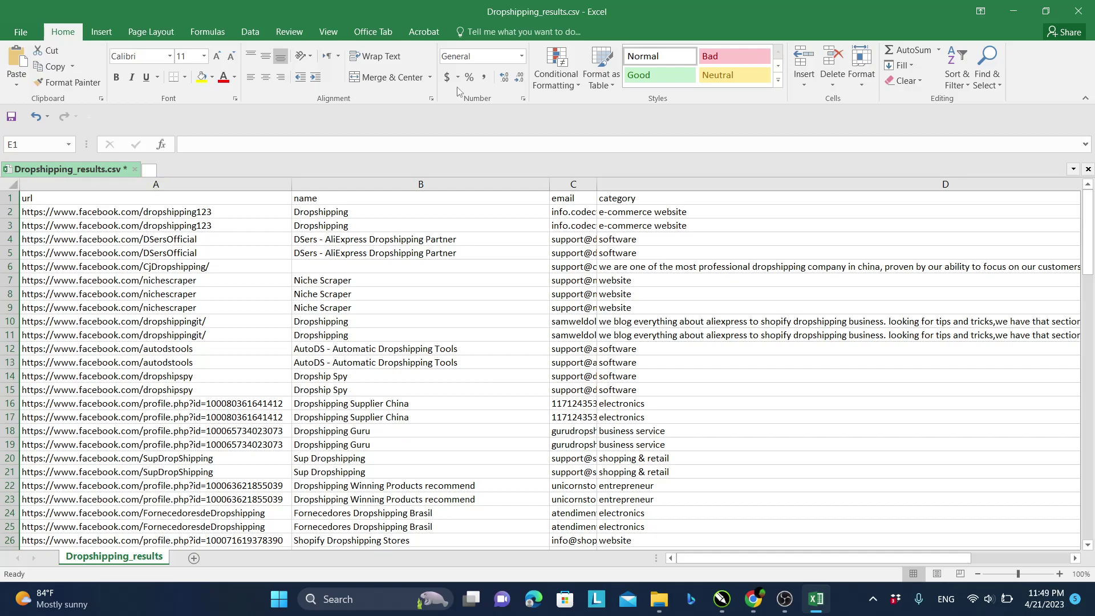
click(1078, 10)
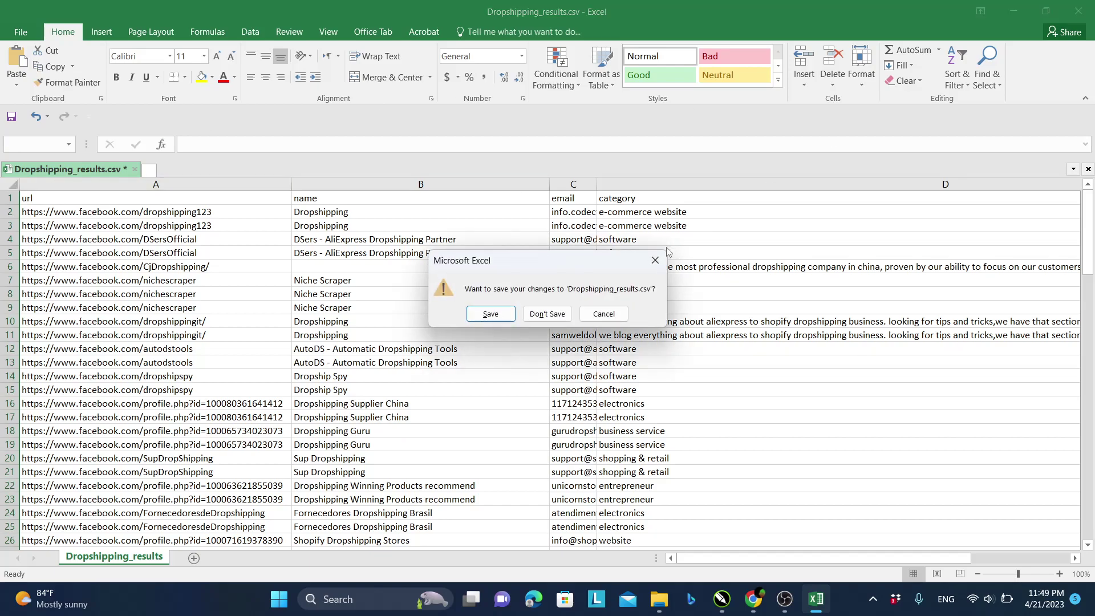
Step: Discard the spreadsheet changes and run Facebook Page Email Extractor CLI.exe from the output folder
click(542, 318)
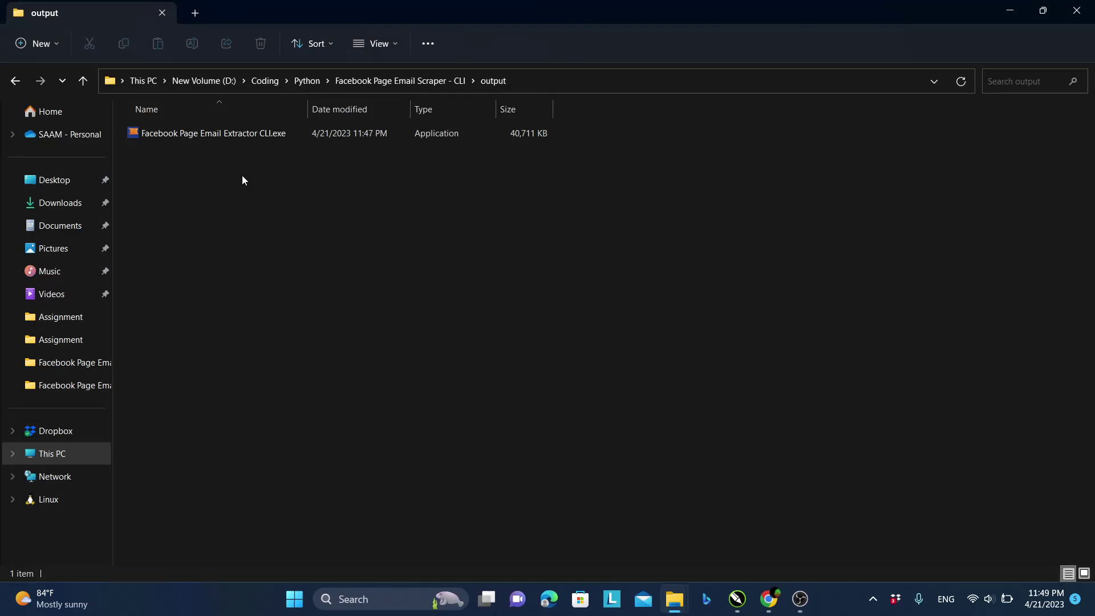
click(207, 134)
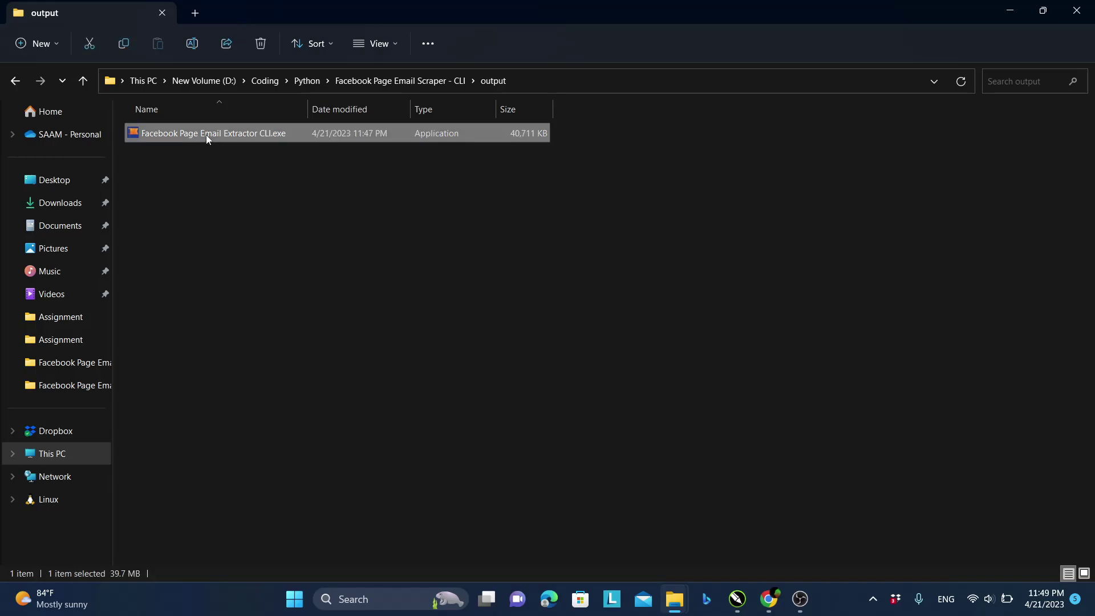
double_click(206, 134)
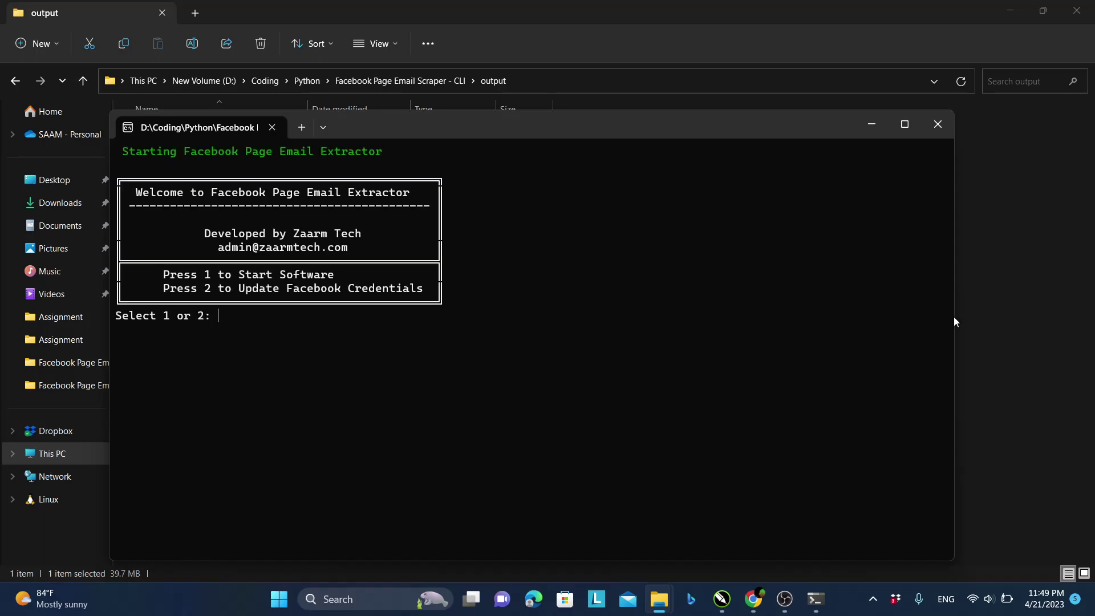
Step: Narrow the console and choose option 1 to start the software, launching automated Chrome
drag(955, 317, 633, 339)
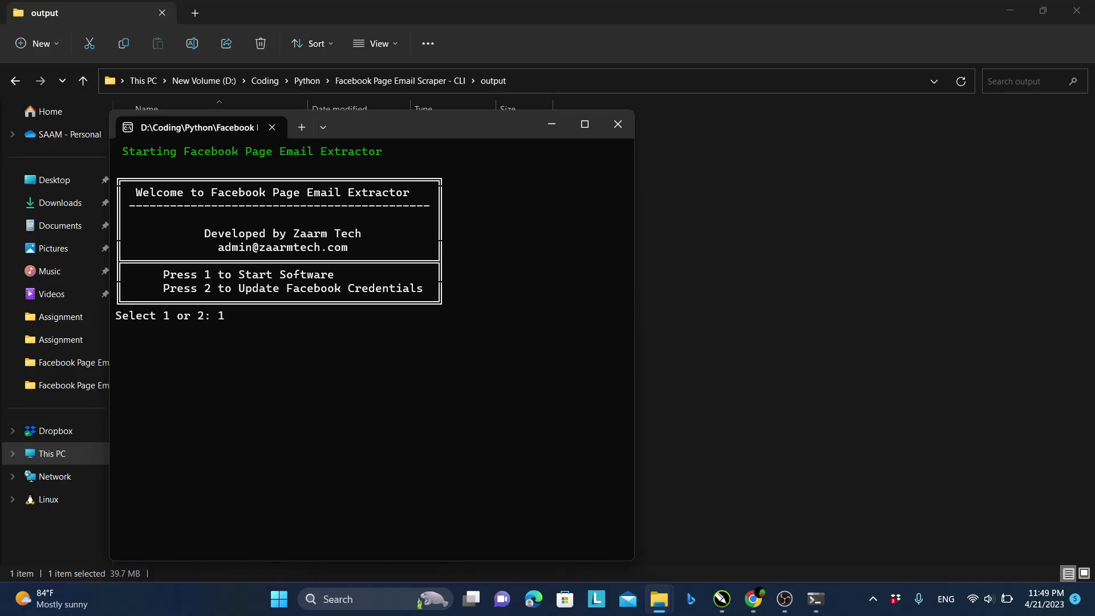
key(Return)
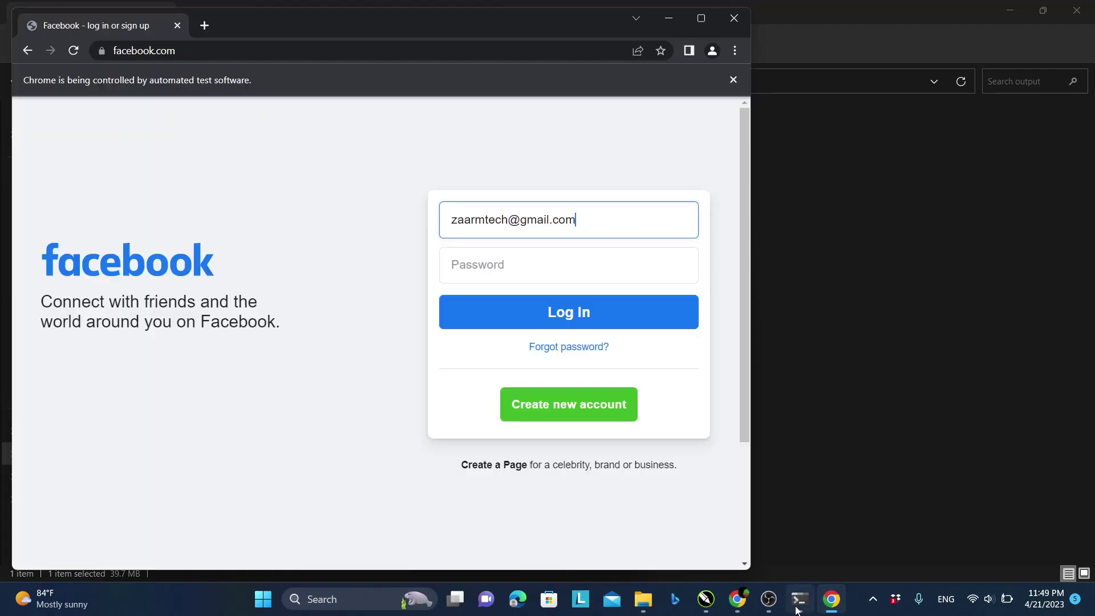
Step: Place the console to the right of Chrome and enter the search phrase 'amazon fba'
click(798, 606)
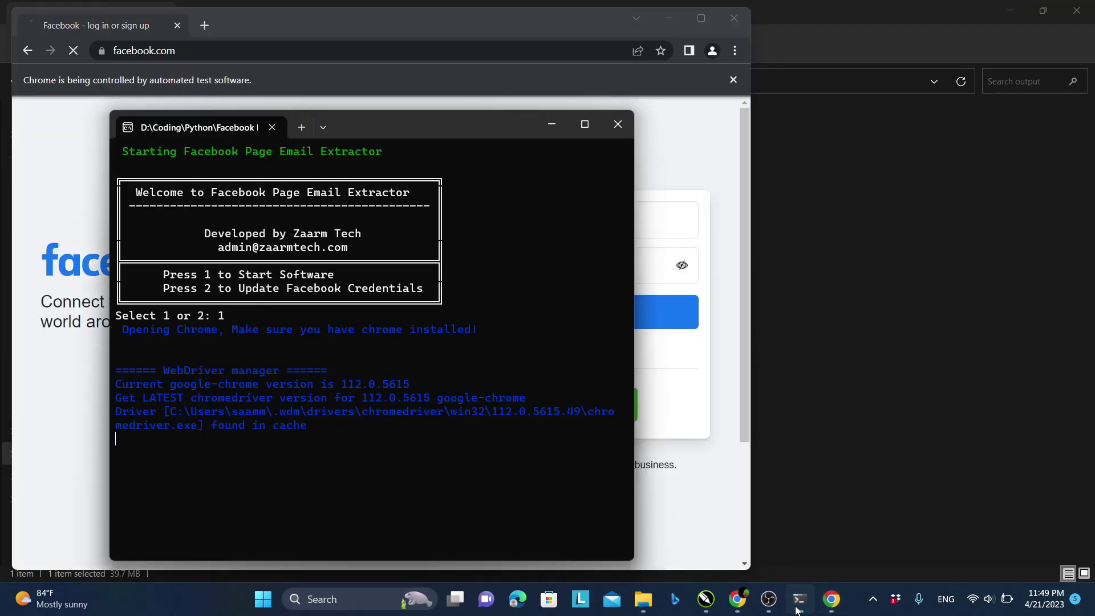
drag(452, 122, 943, 102)
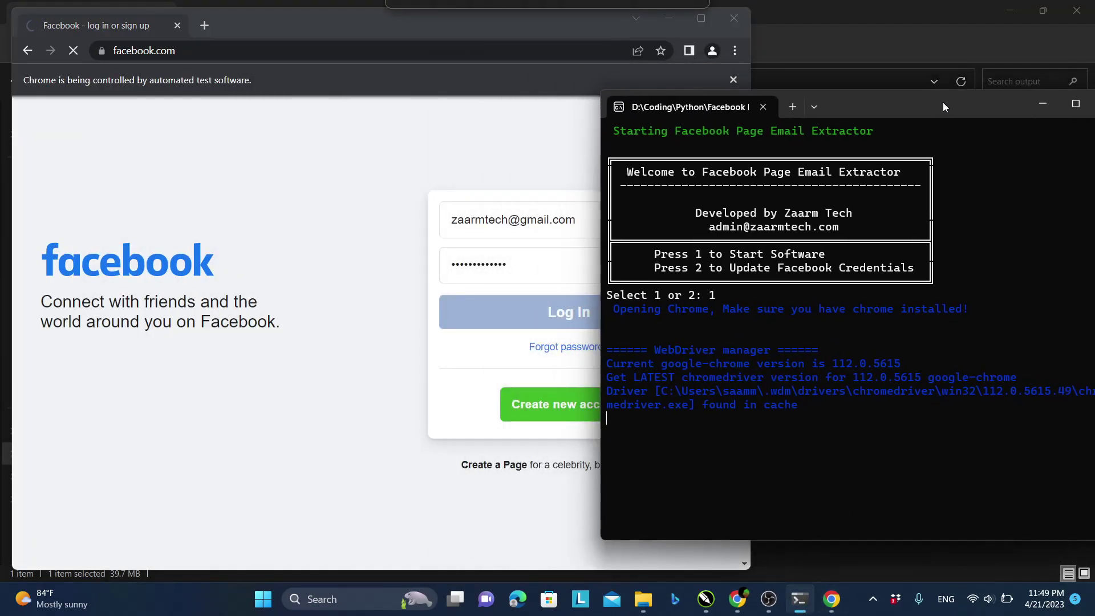
click(453, 24)
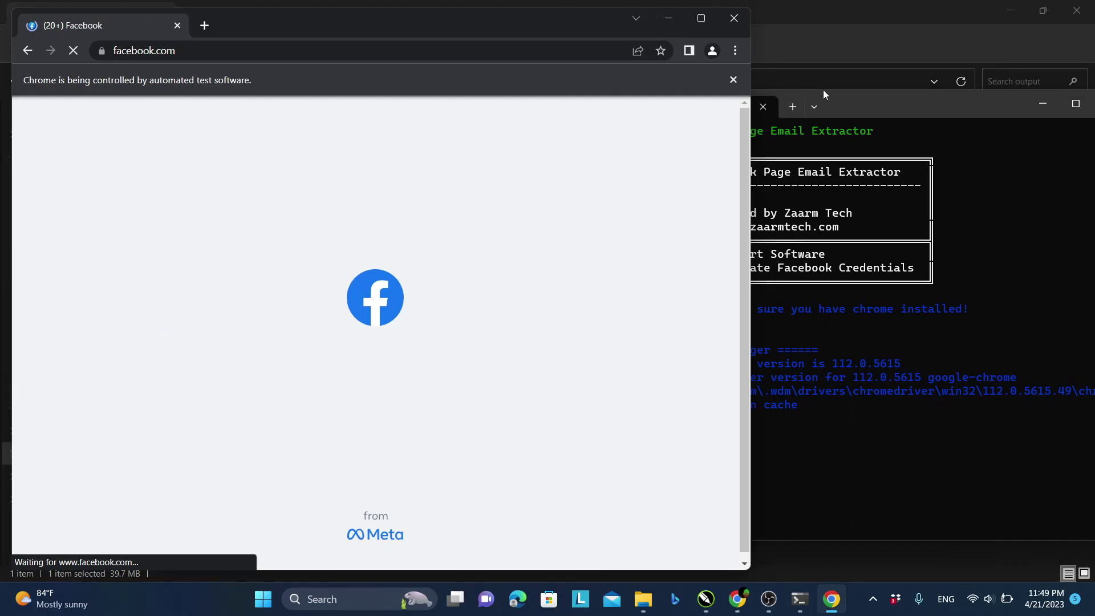
click(840, 97)
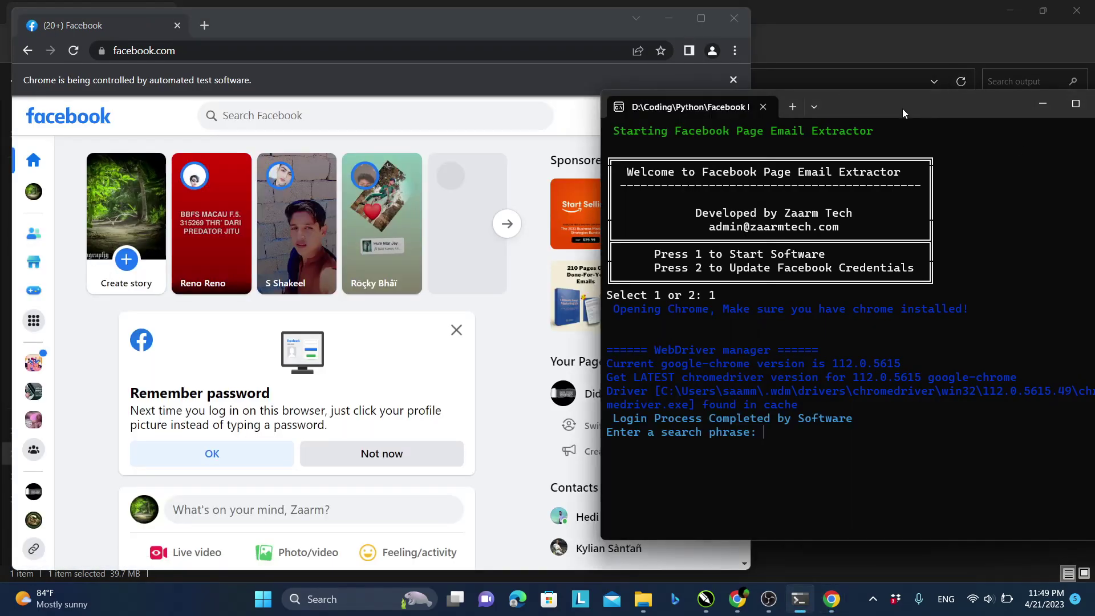
drag(903, 113, 824, 120)
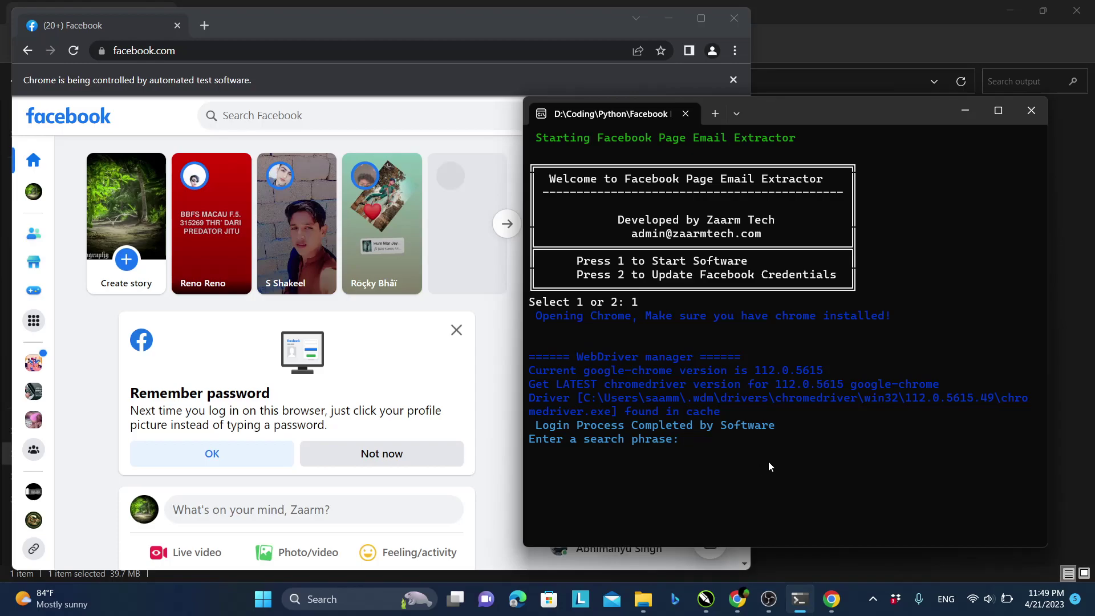
text(amazon fba)
Step: Submit the 'amazon fba' search, dismiss the CorelDRAW notice, and resize the console at the top-right
key(Return)
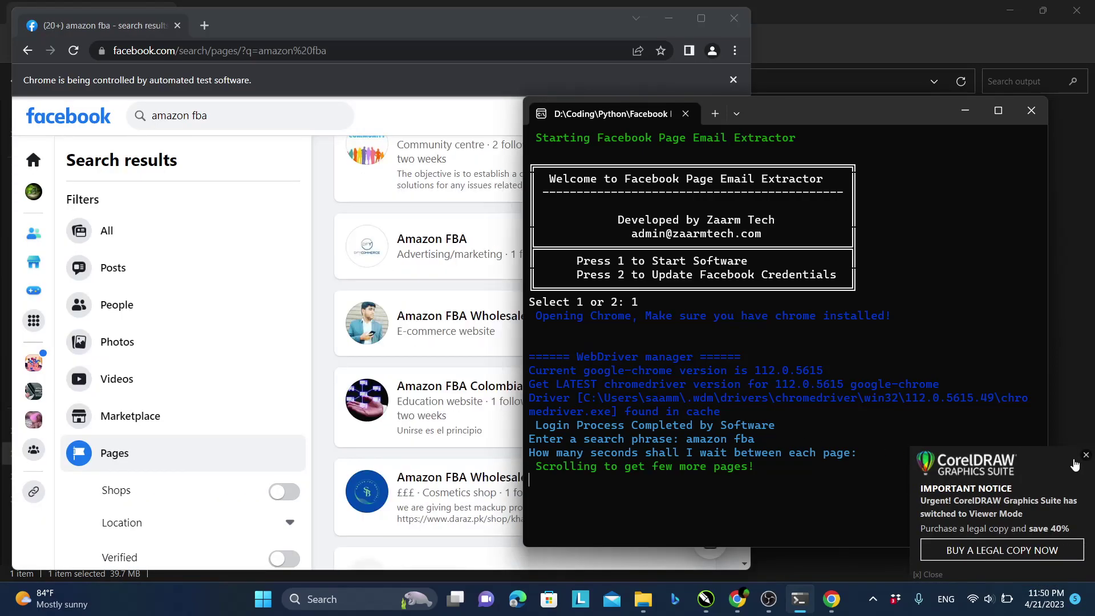
click(1085, 456)
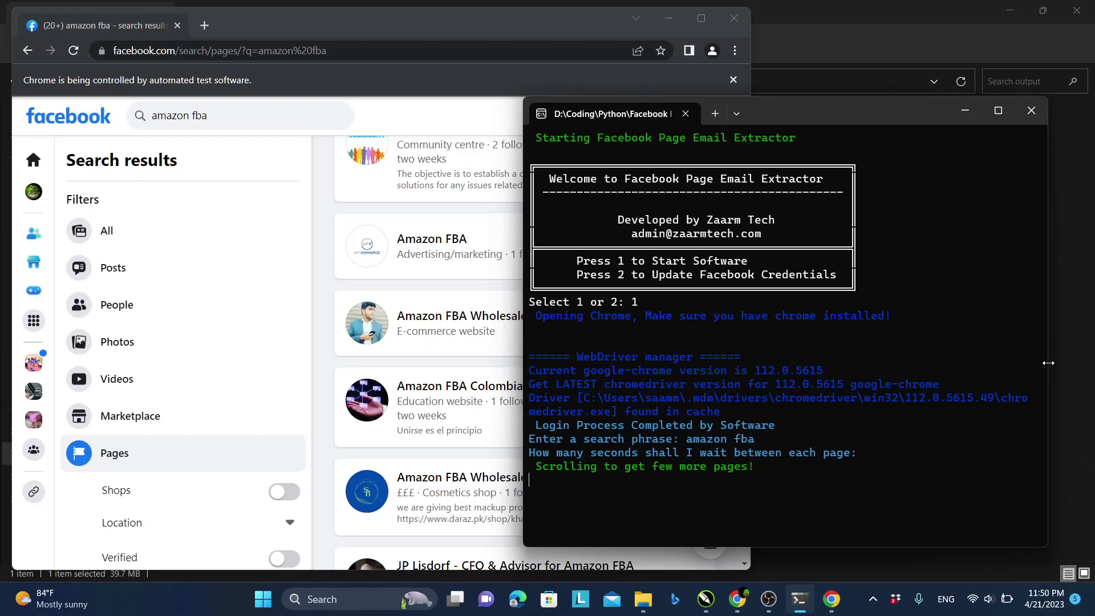
drag(1048, 363, 929, 365)
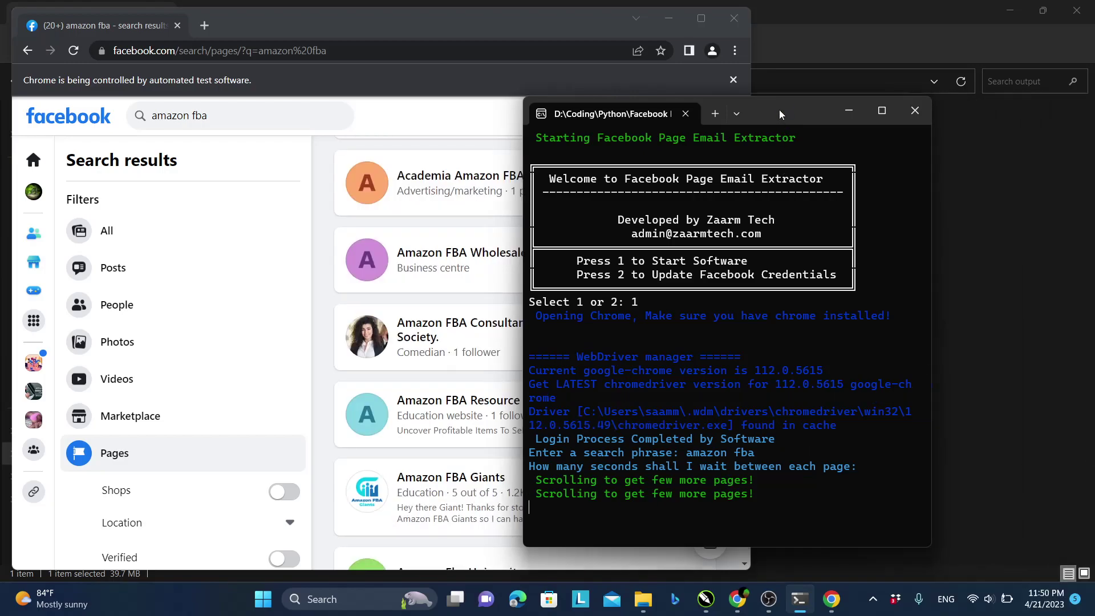
drag(780, 114, 936, 44)
drag(679, 212, 777, 212)
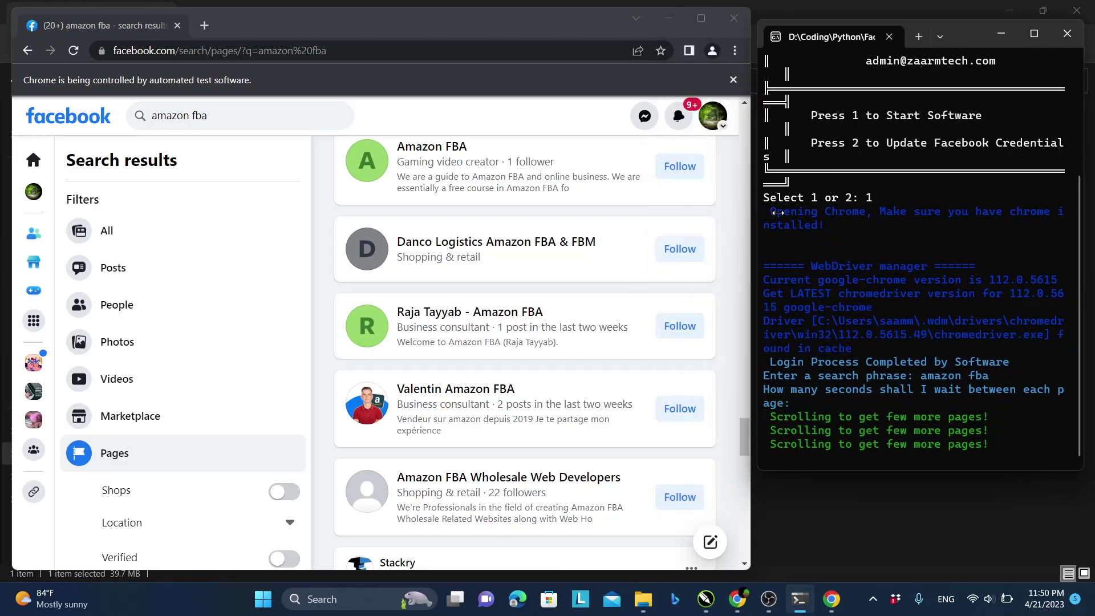
drag(921, 469, 924, 547)
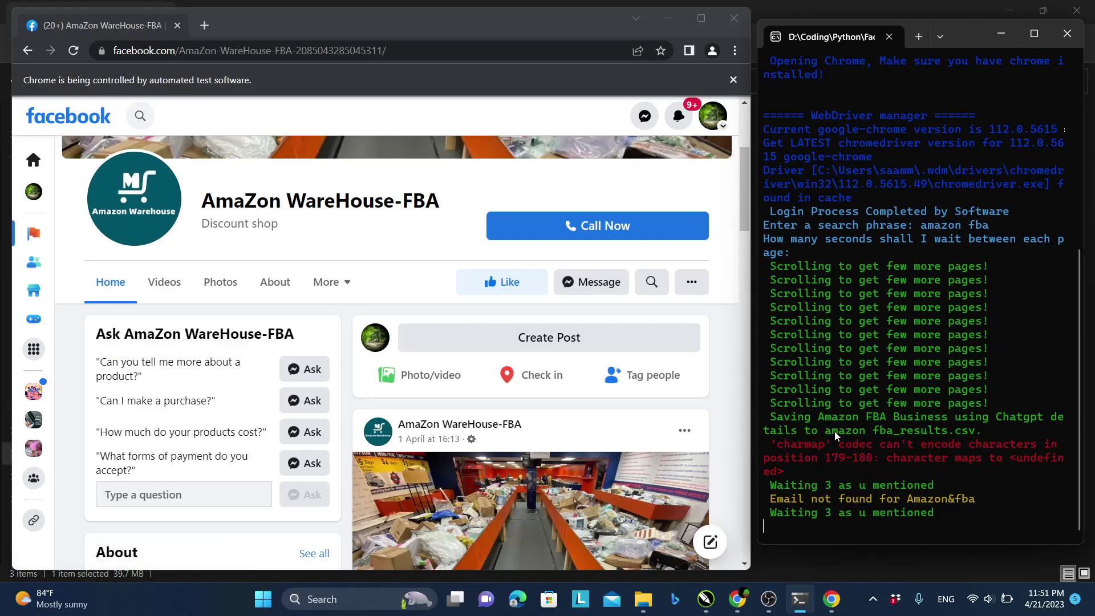
Step: Check the results-saving message and confirm amazon_results.csv exists in the output folder
drag(771, 418, 962, 431)
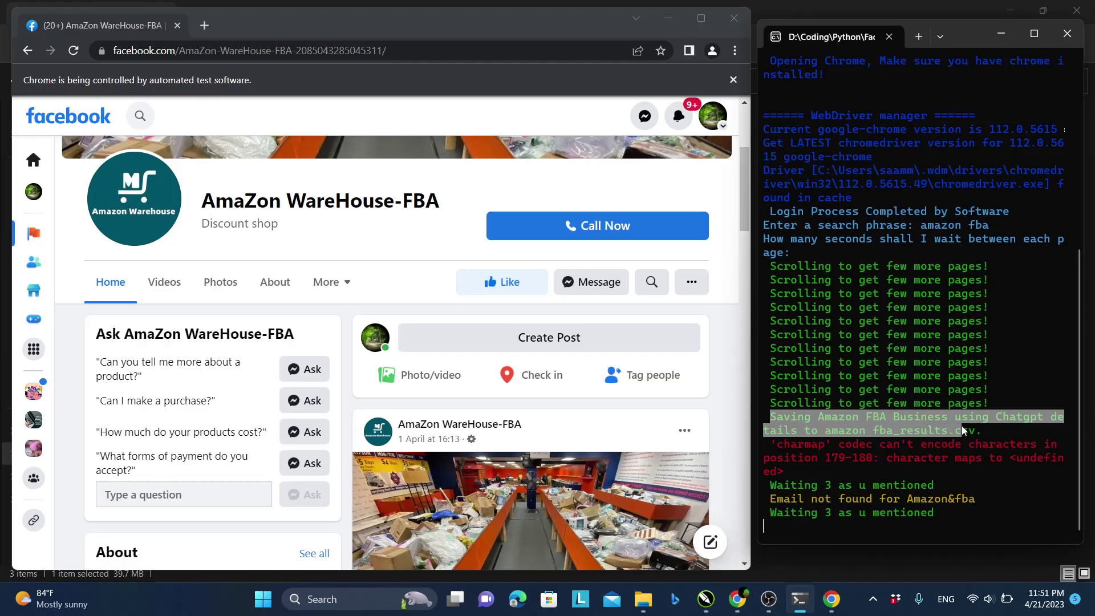
click(874, 500)
key(alt+Tab)
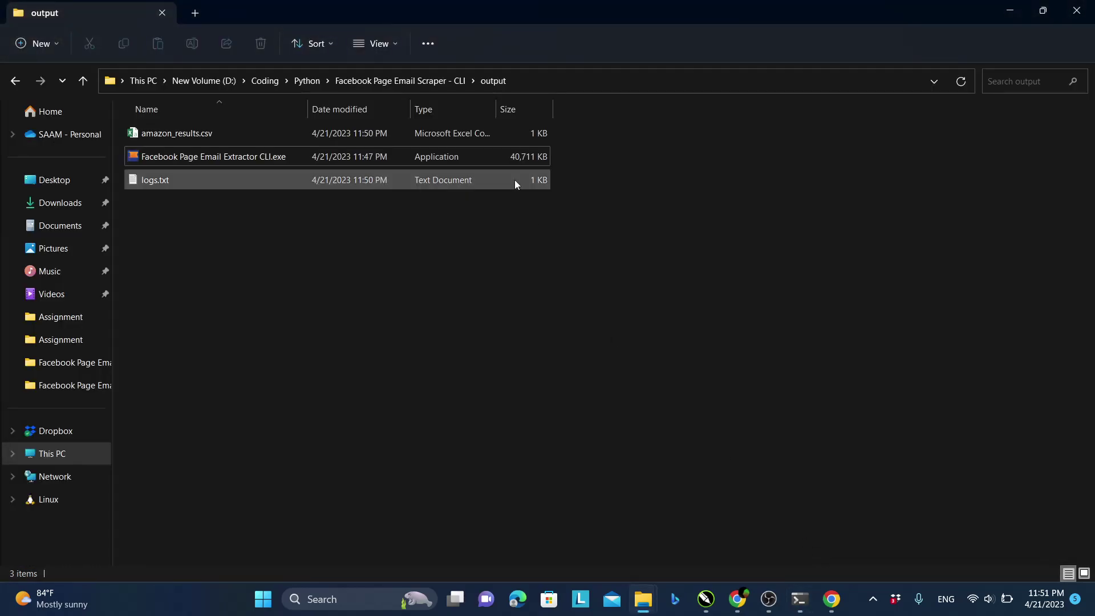
click(436, 134)
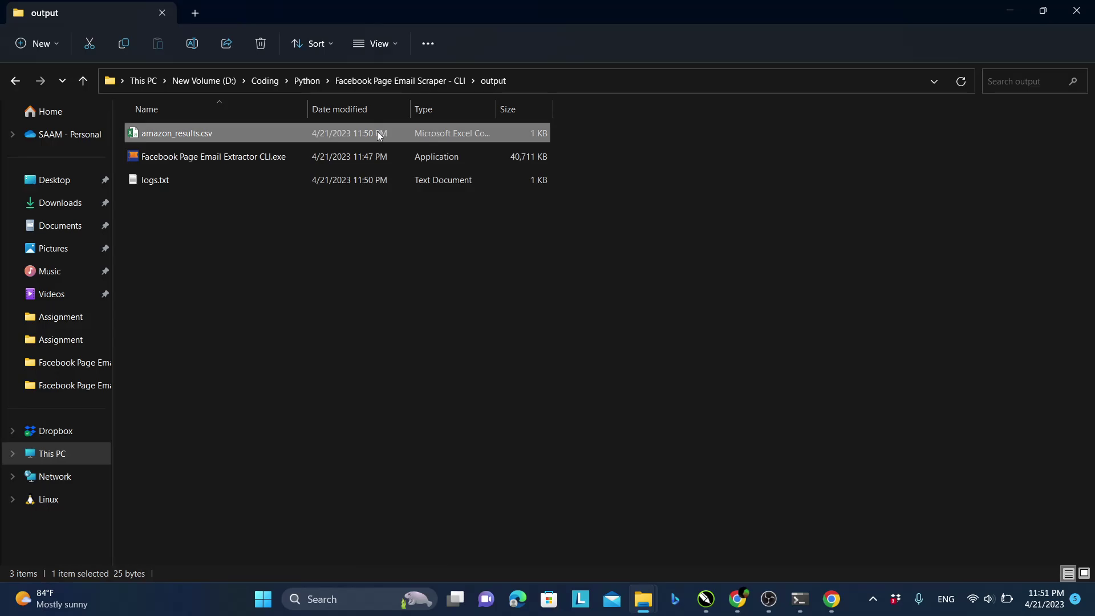
click(831, 599)
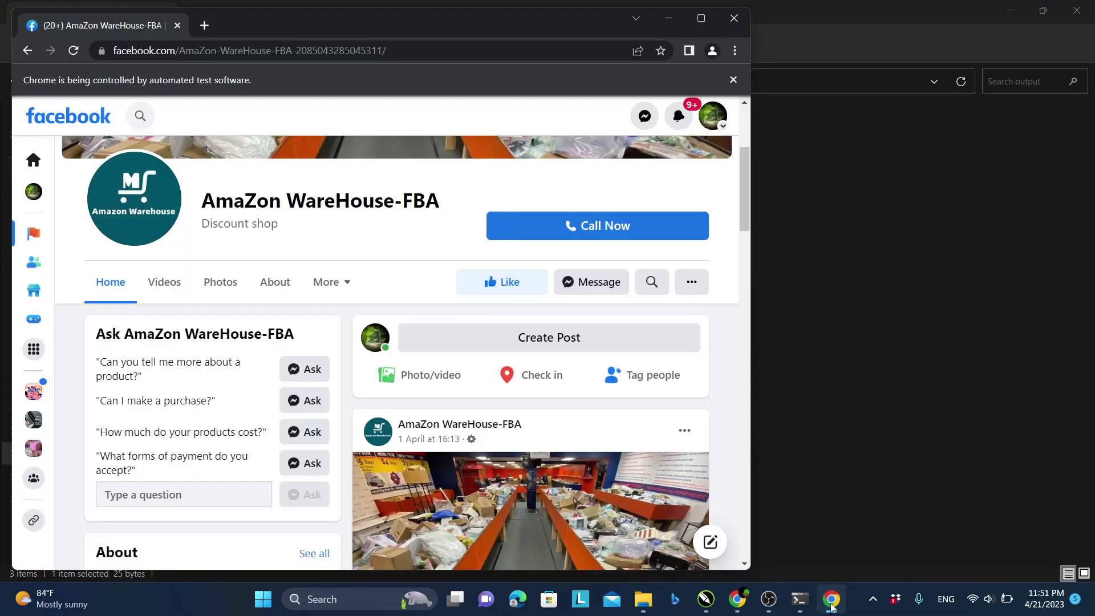
Step: After scraping finishes, open the 3 KB amazon_results.csv from the output folder in Excel
click(800, 599)
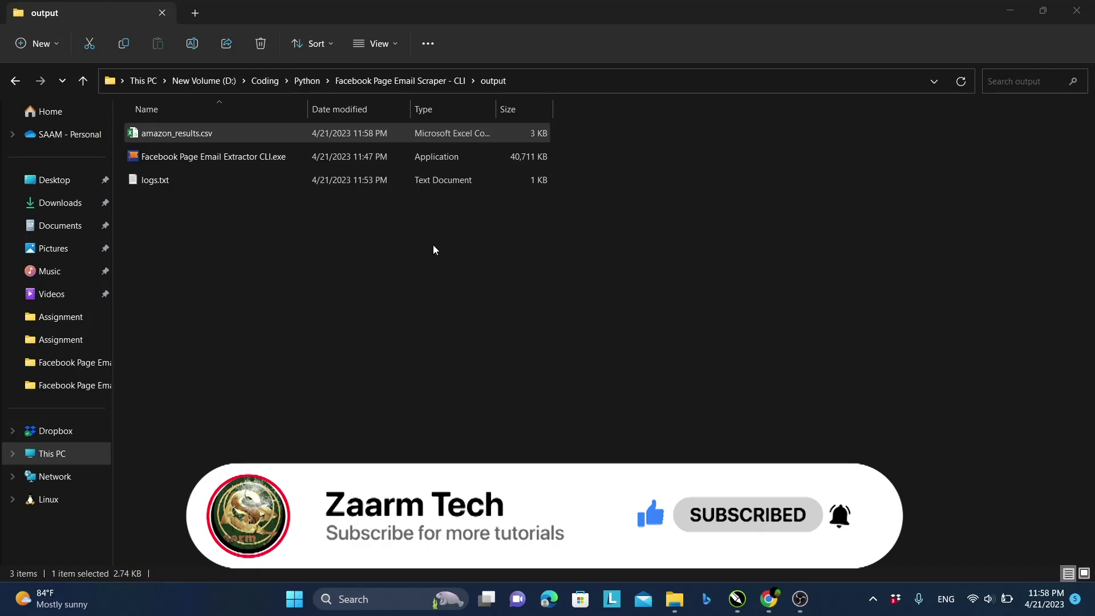
click(528, 280)
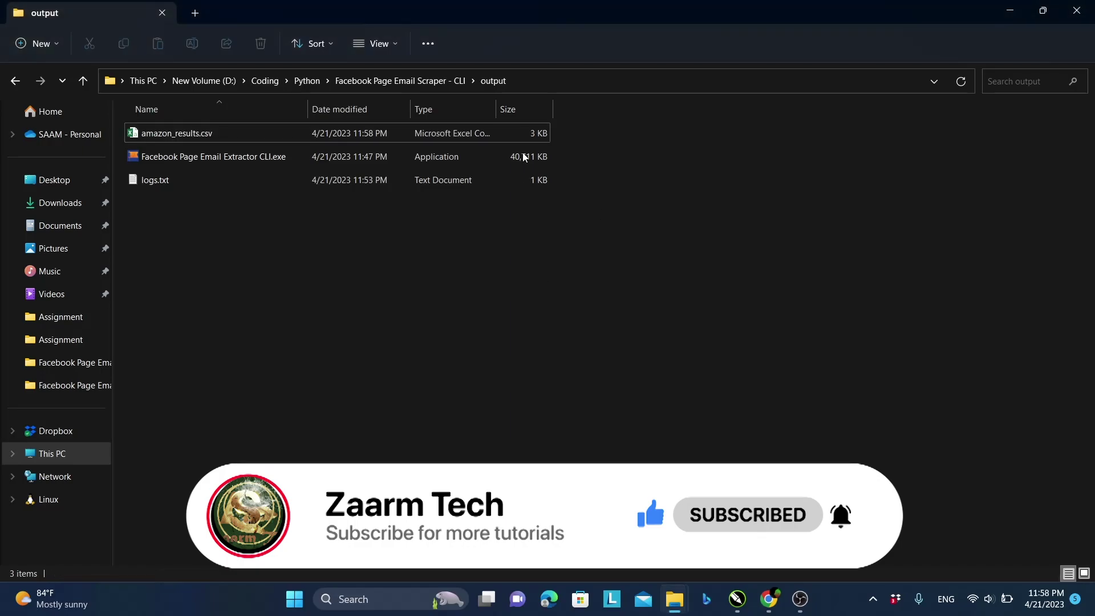
double_click(453, 137)
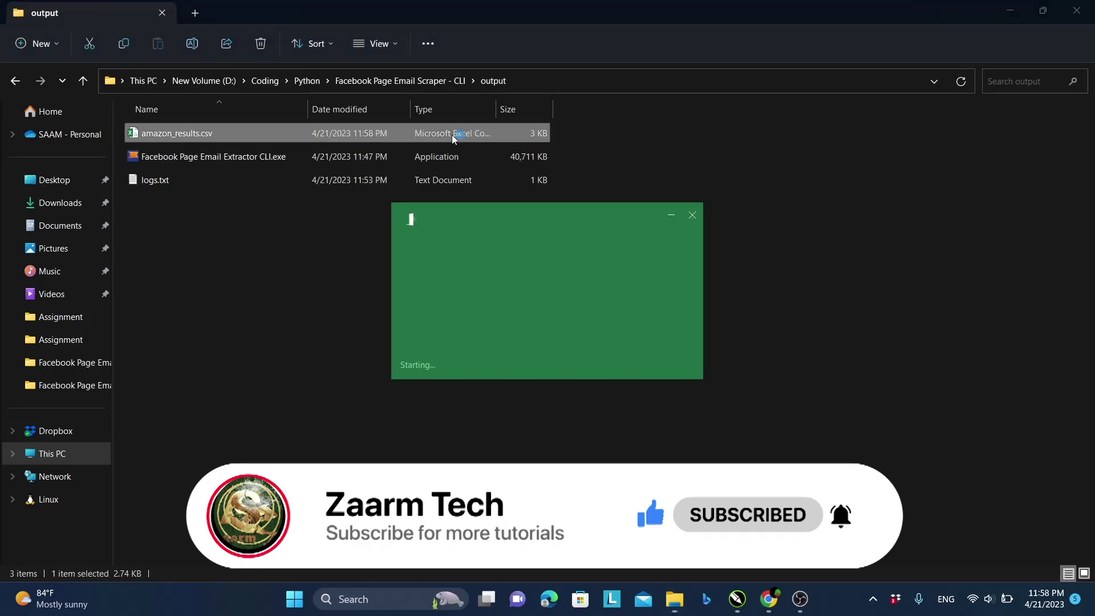